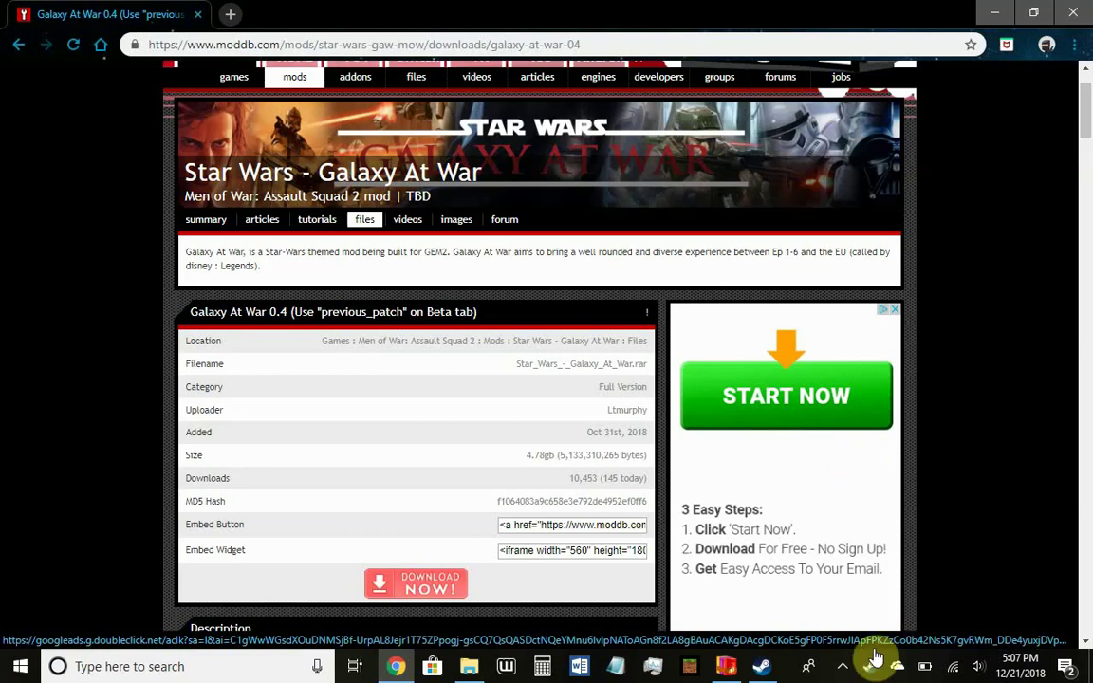
Glance at the hidden tray icons, then scroll through the ModDB Galaxy At War 0.4 download page
left_click(842, 664)
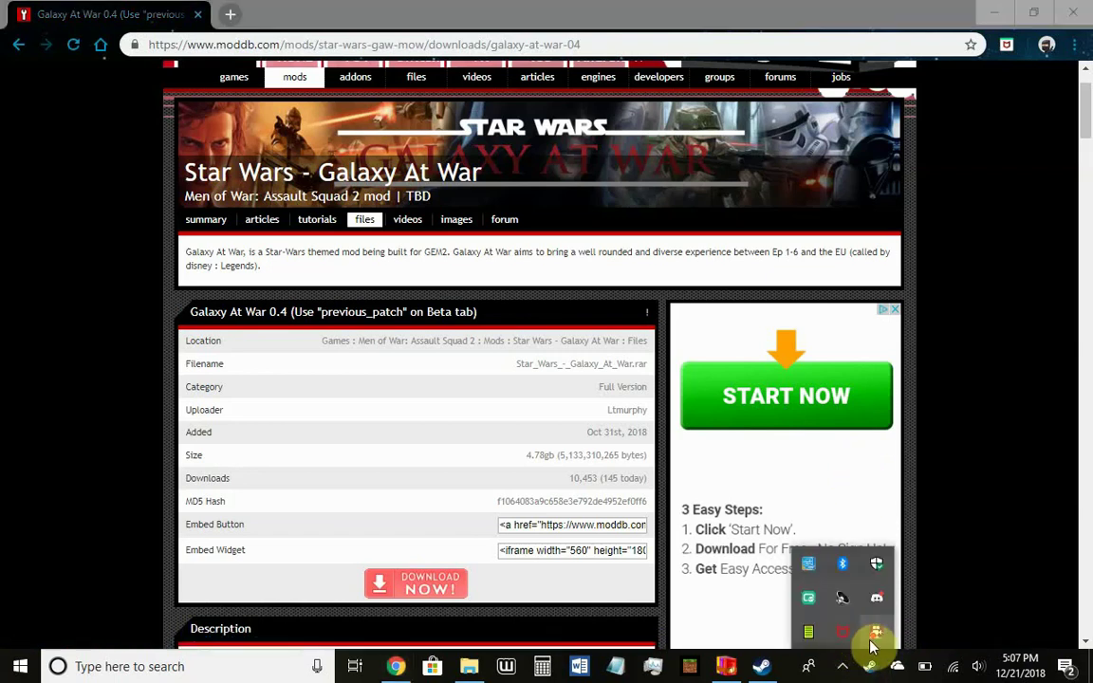
left_click(844, 666)
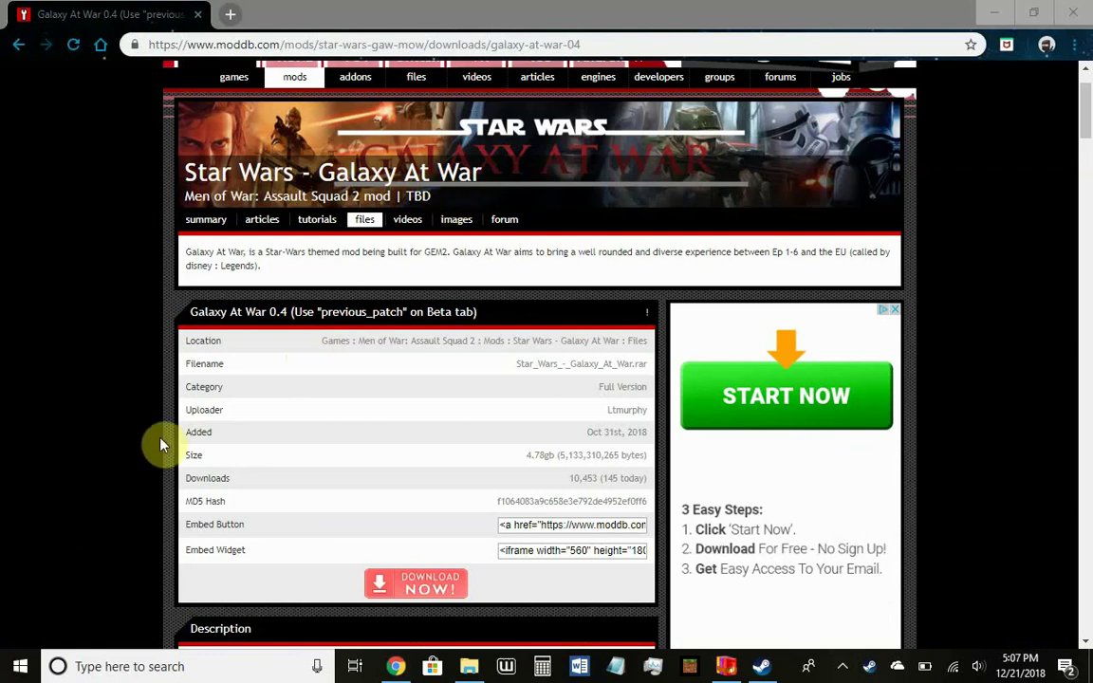
left_click(477, 7)
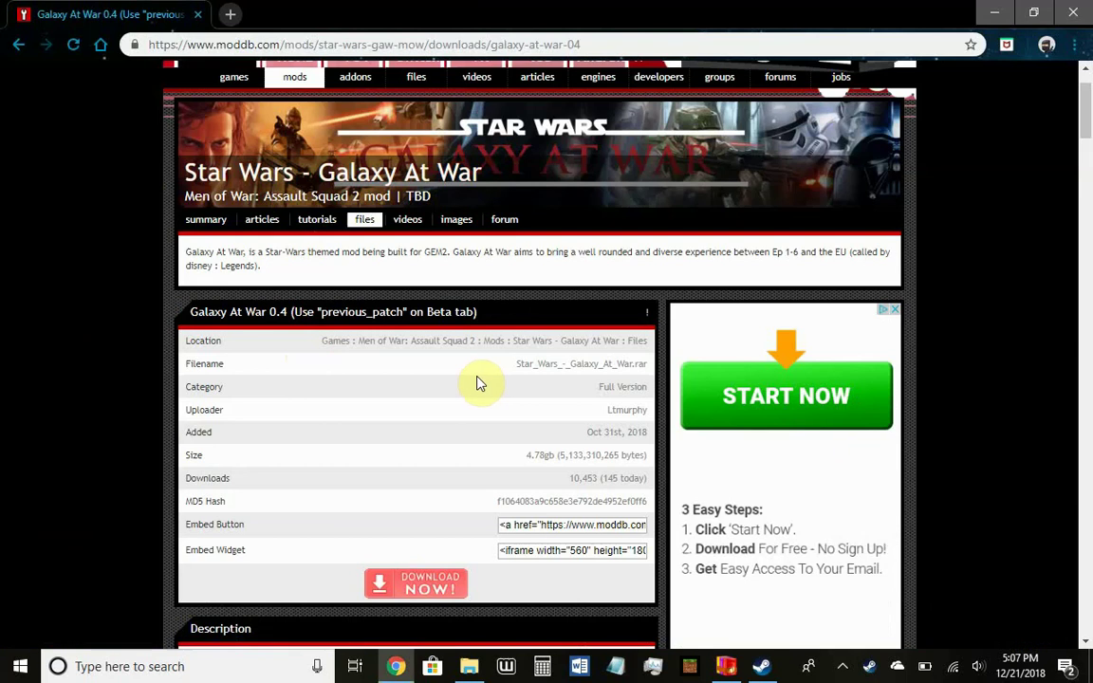
scroll(286, 303, "up", 2)
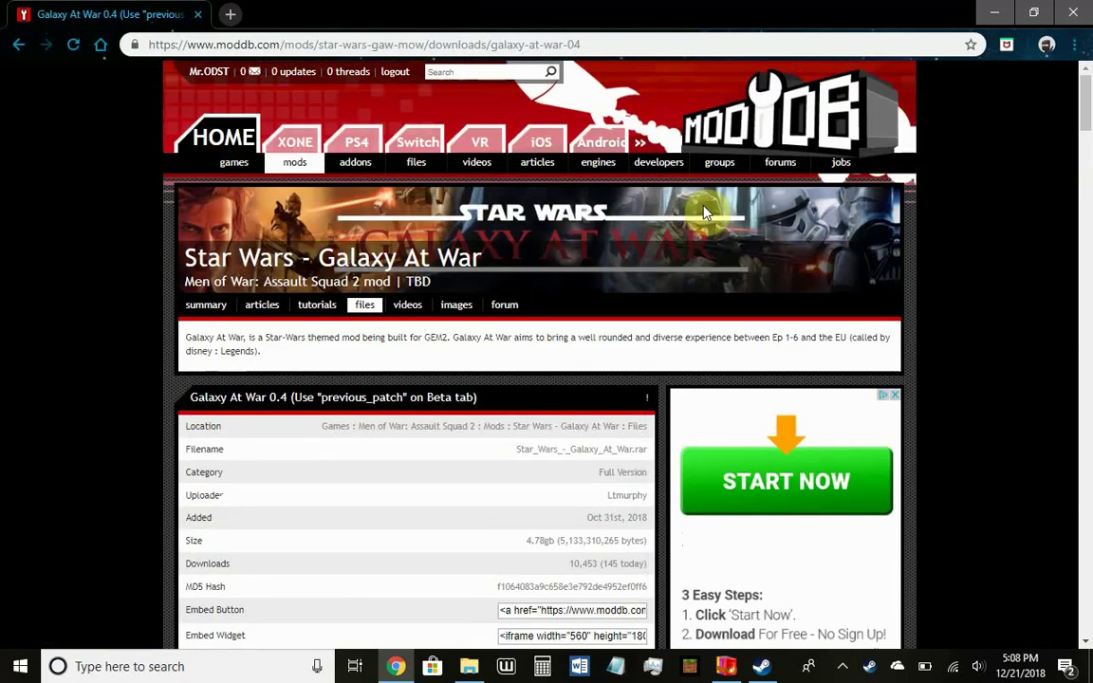
scroll(770, 287, "down", 2)
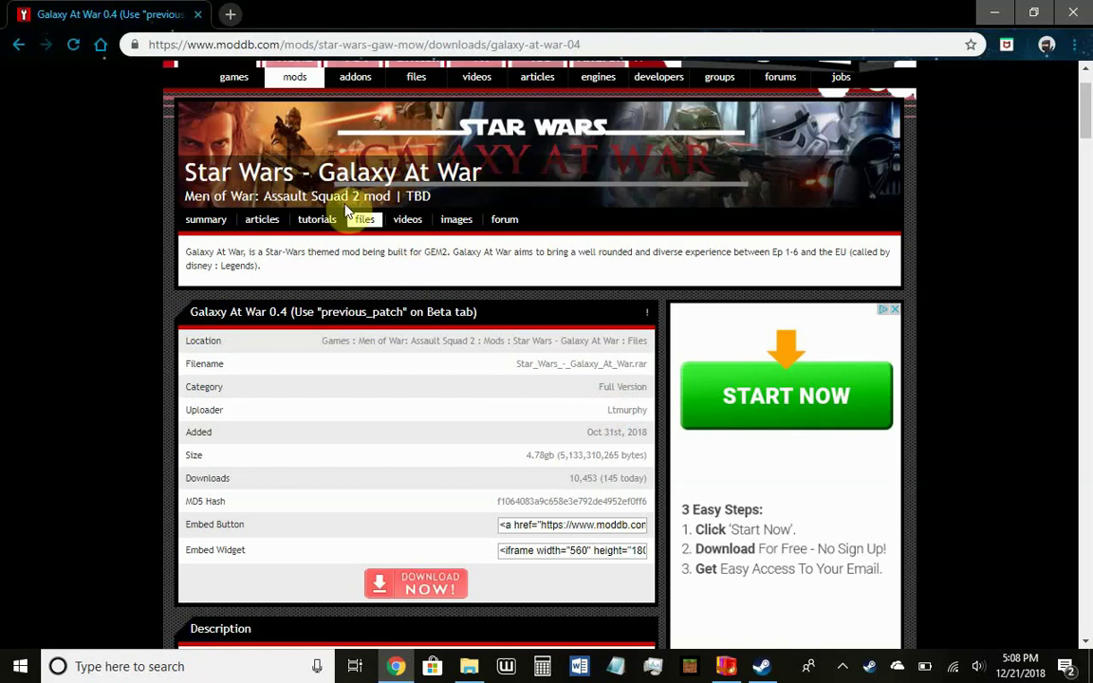
scroll(339, 214, "down", 1)
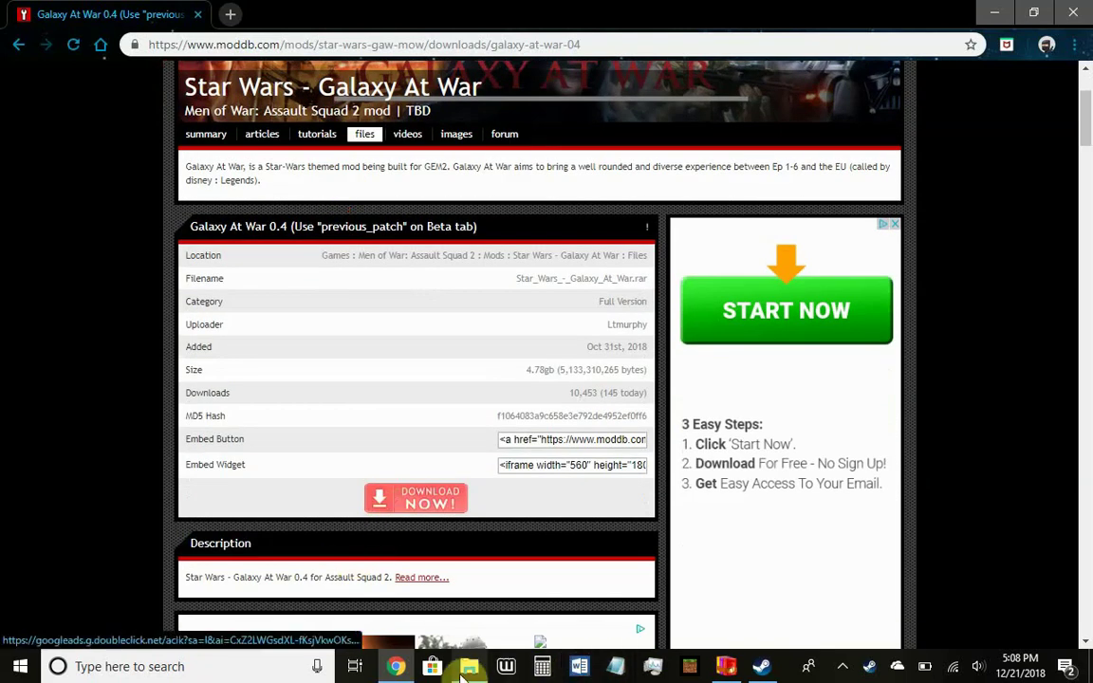
Minimize the browser and Steam windows, leaving the game's install folder window restored
mouse_move(465, 668)
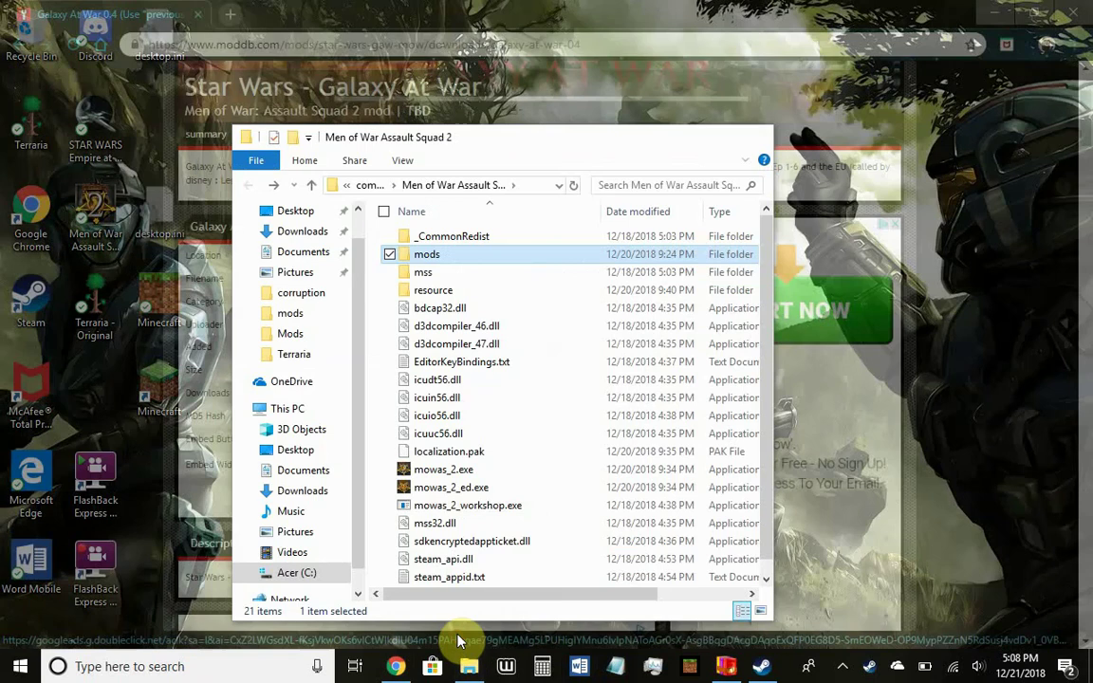
left_click(458, 636)
left_click(680, 139)
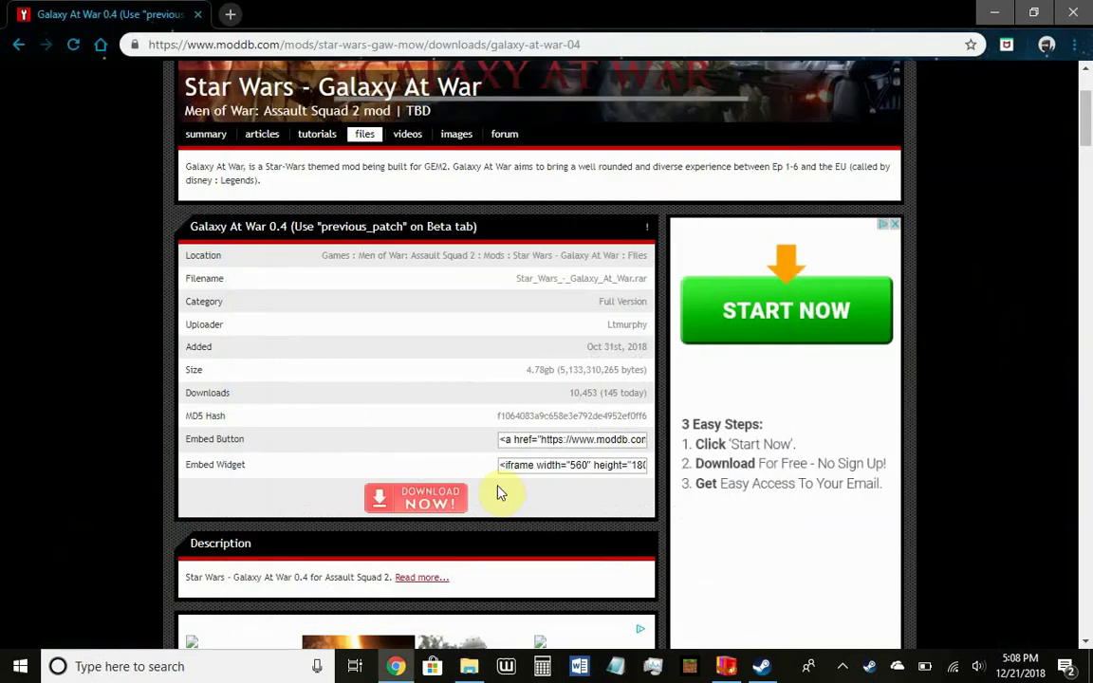
left_click(1010, 10)
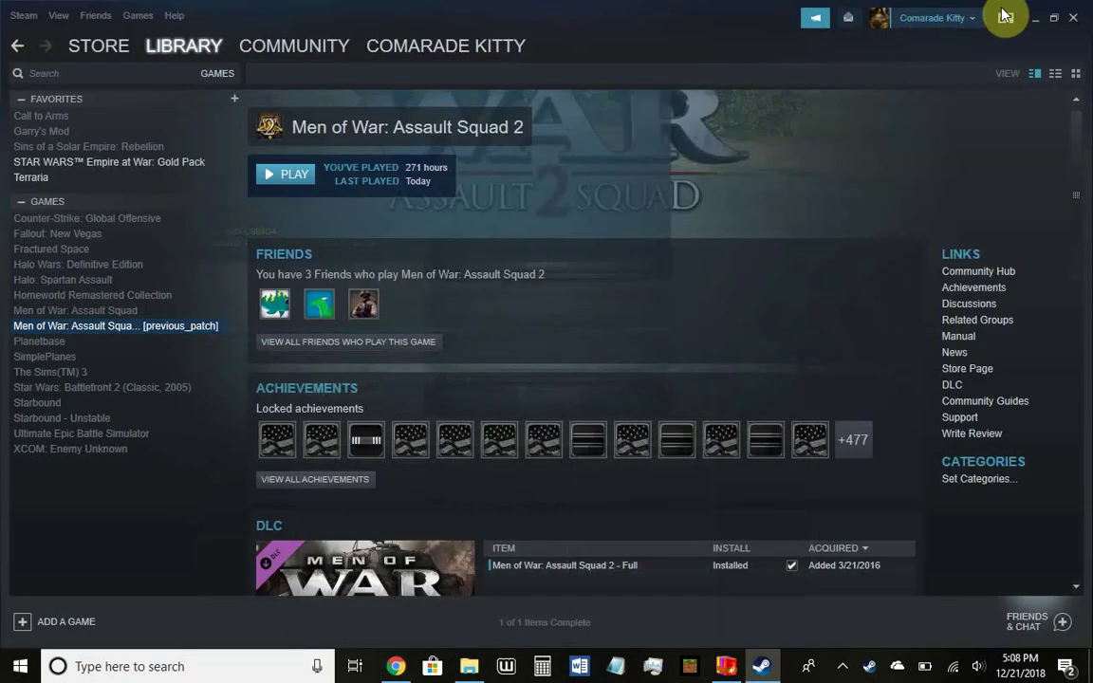
left_click(1003, 11)
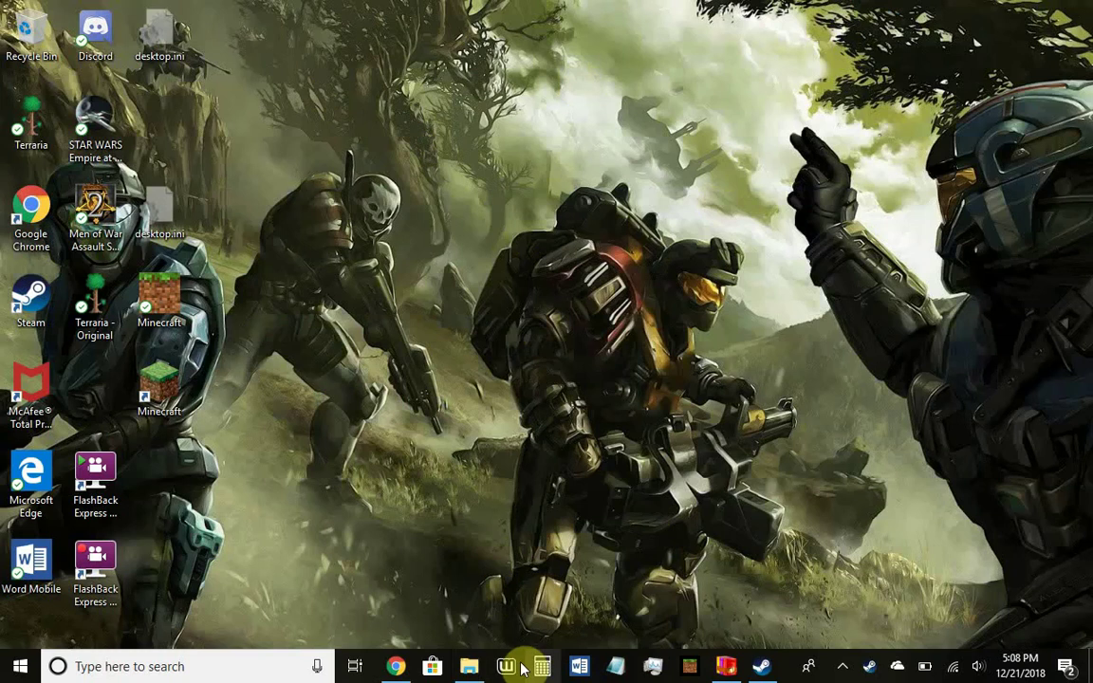
left_click(470, 666)
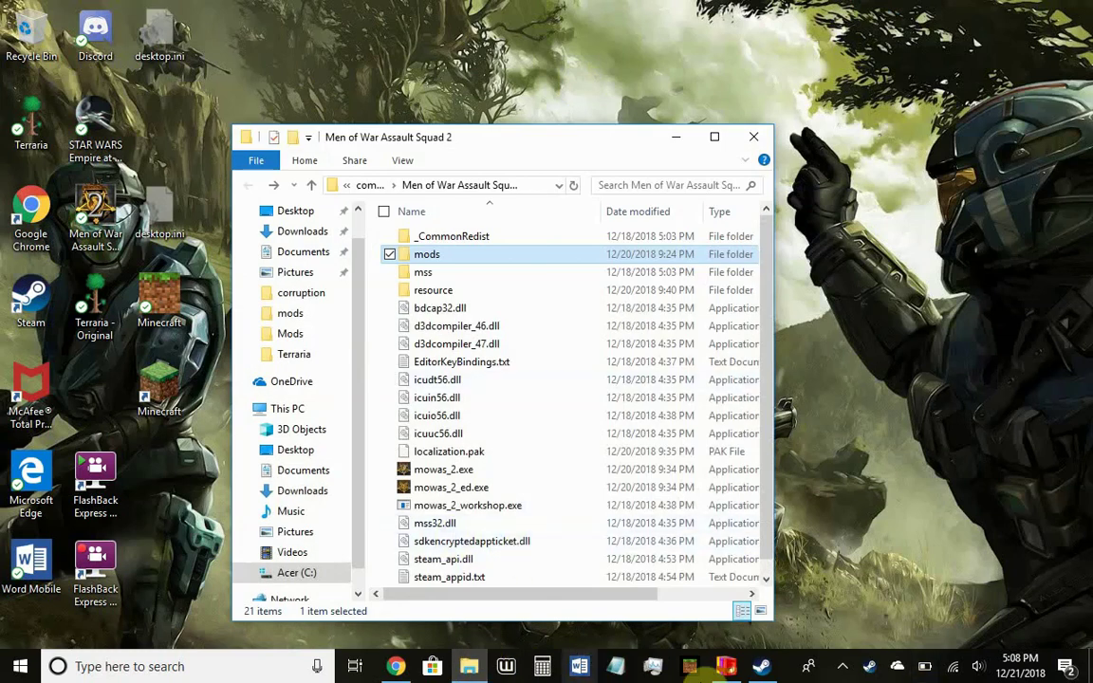
Show the Local Files section of Men of War: Assault Squad 2's Steam properties
left_click(761, 666)
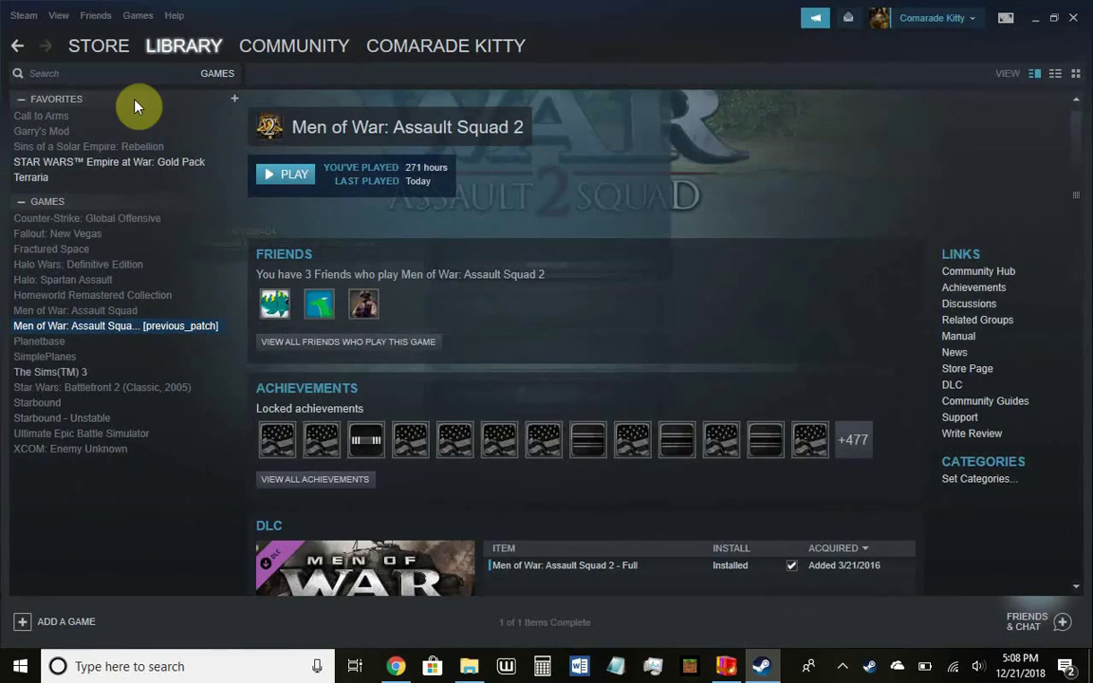
right_click(167, 326)
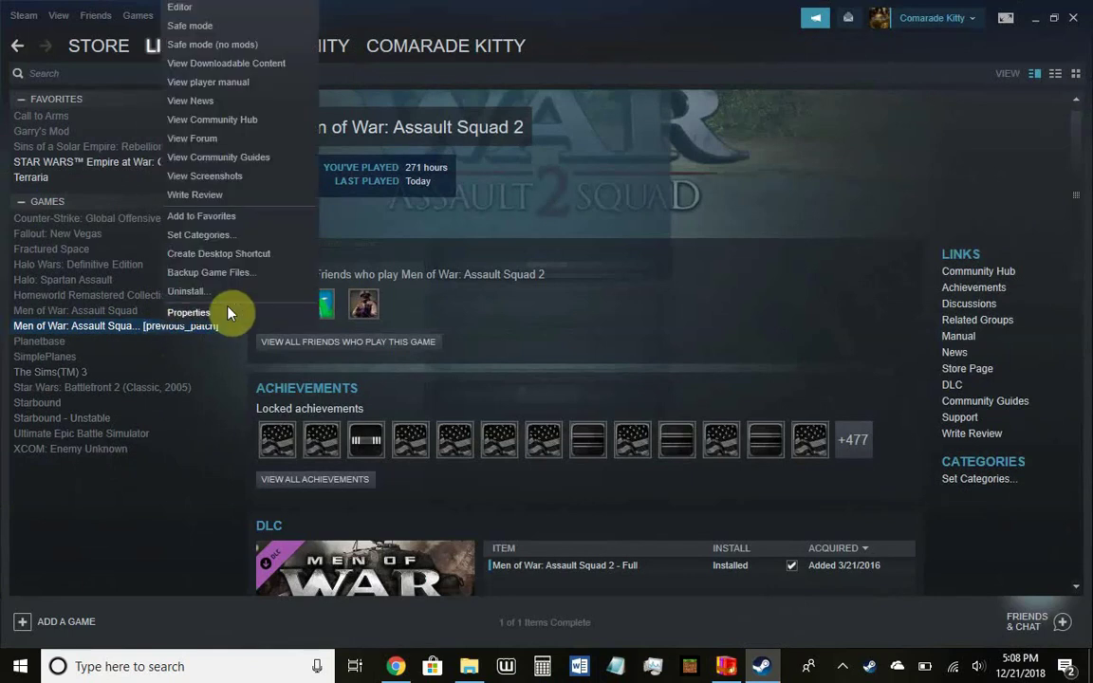
left_click(224, 312)
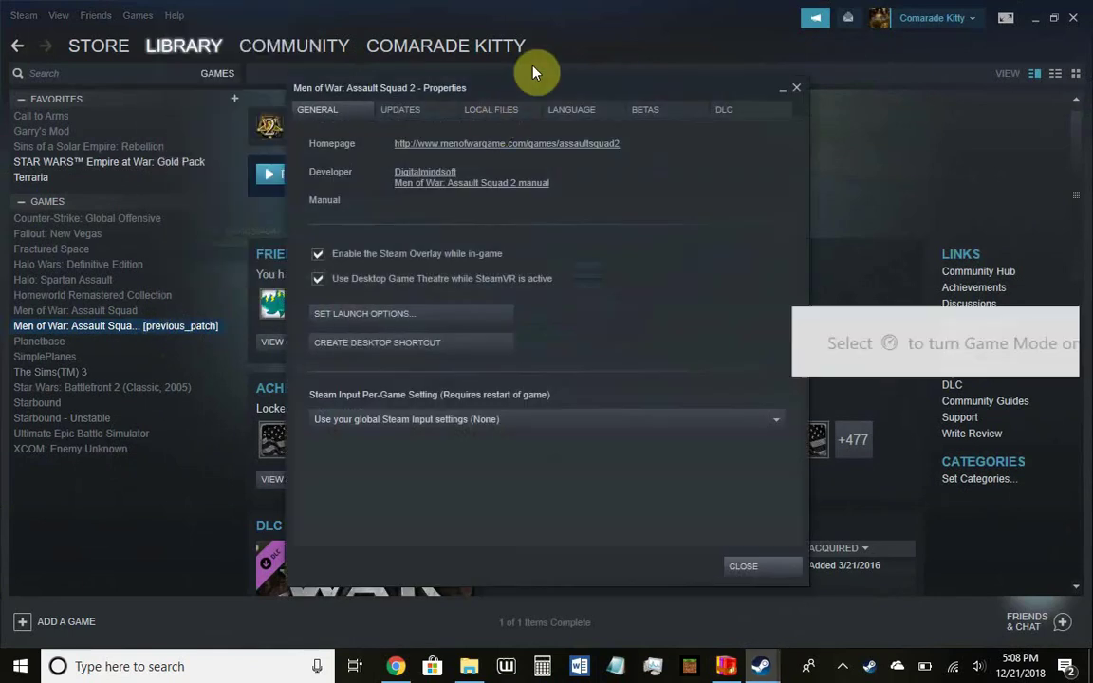
left_click(504, 112)
Browse the local files, confirm Star Wars - Galaxy At War is in the mods folder, then close Explorer
left_click(417, 178)
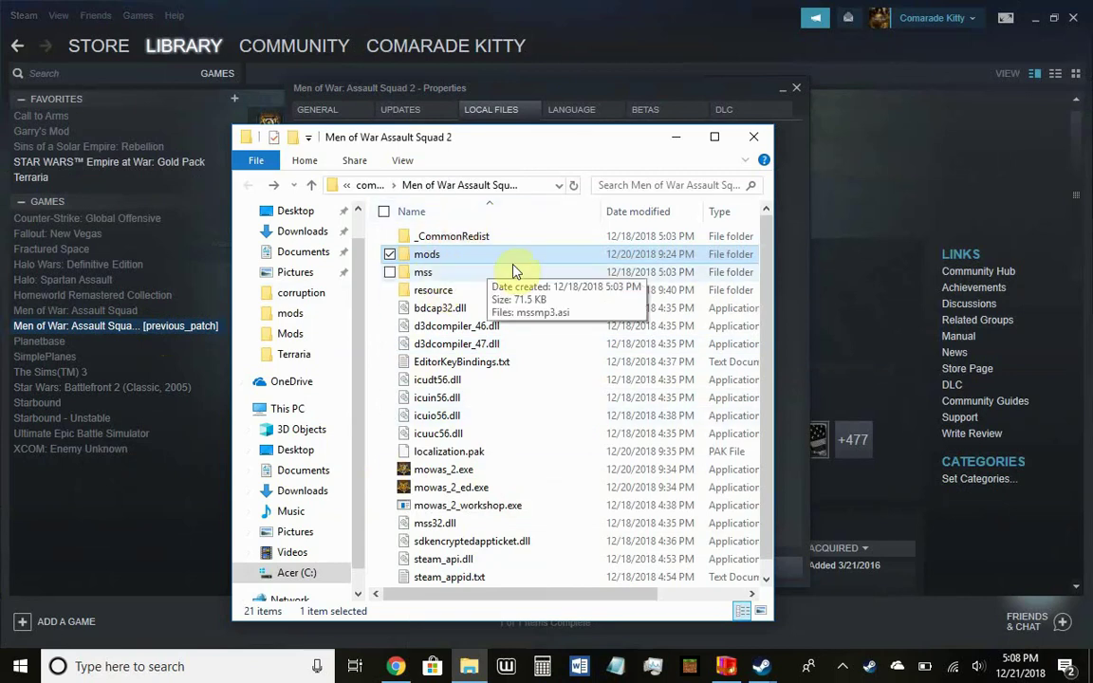
left_click(446, 256)
double_click(446, 258)
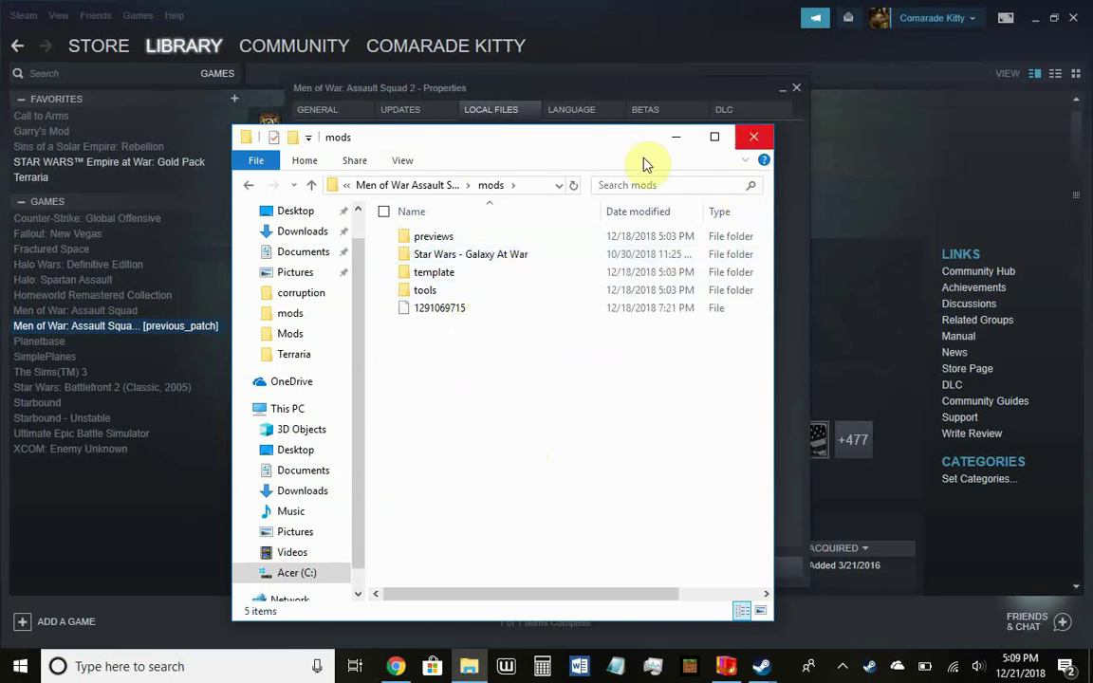
left_click(675, 138)
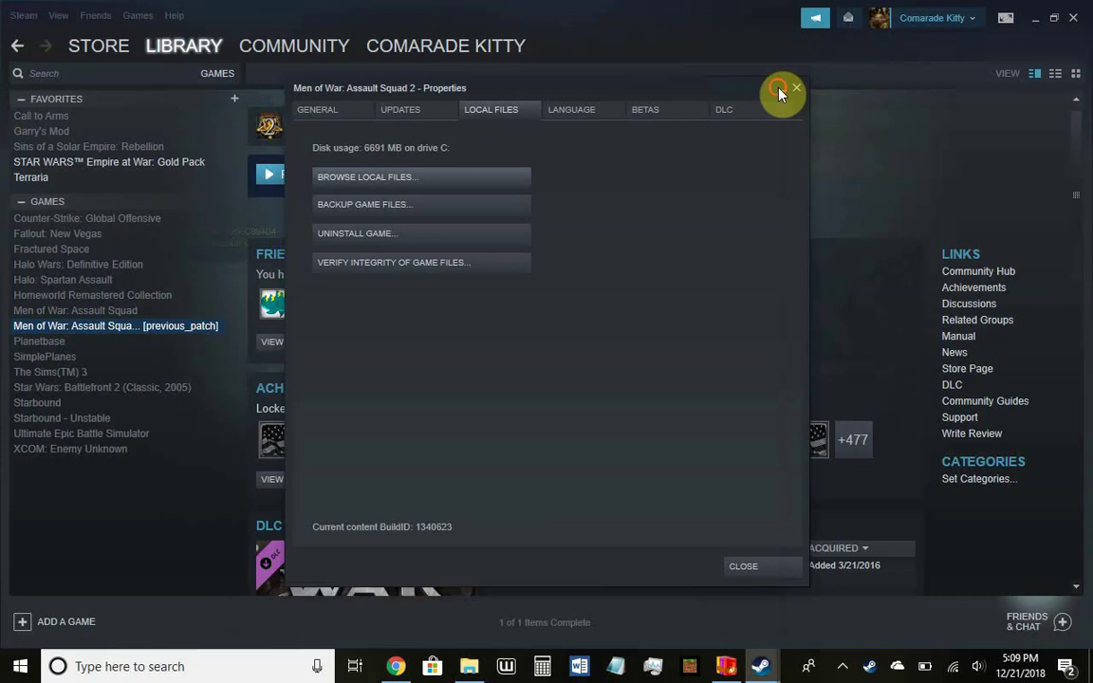
Close the Properties dialog and launch Men of War: Assault Squad 2 in normal play mode
left_click(781, 91)
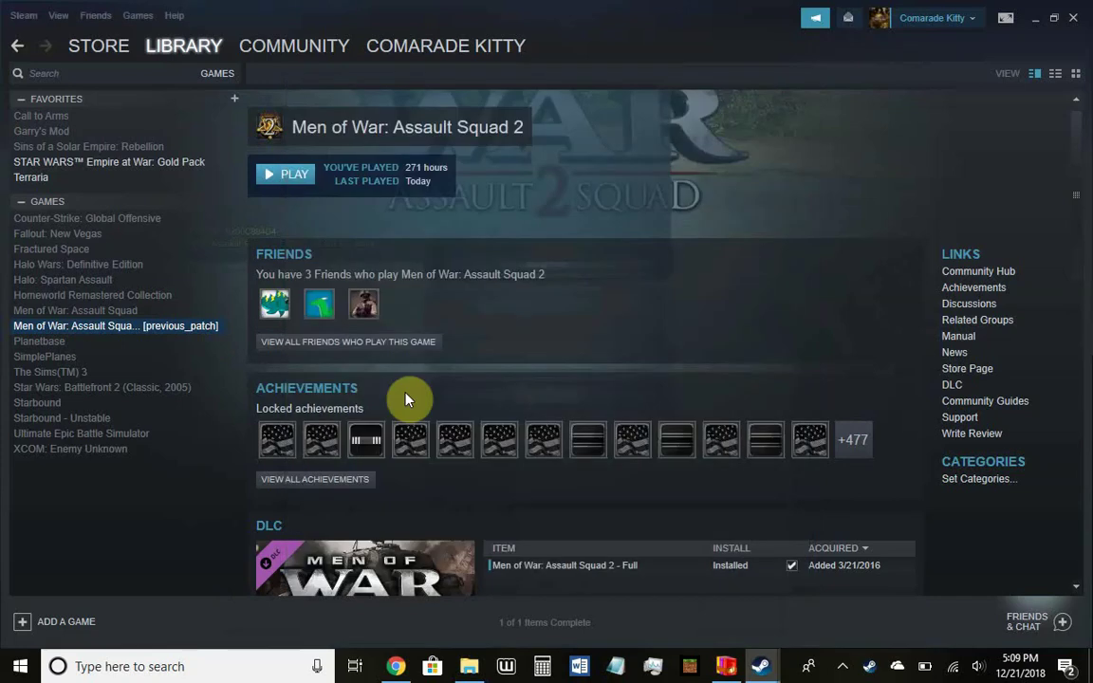
left_click(275, 174)
left_click(557, 405)
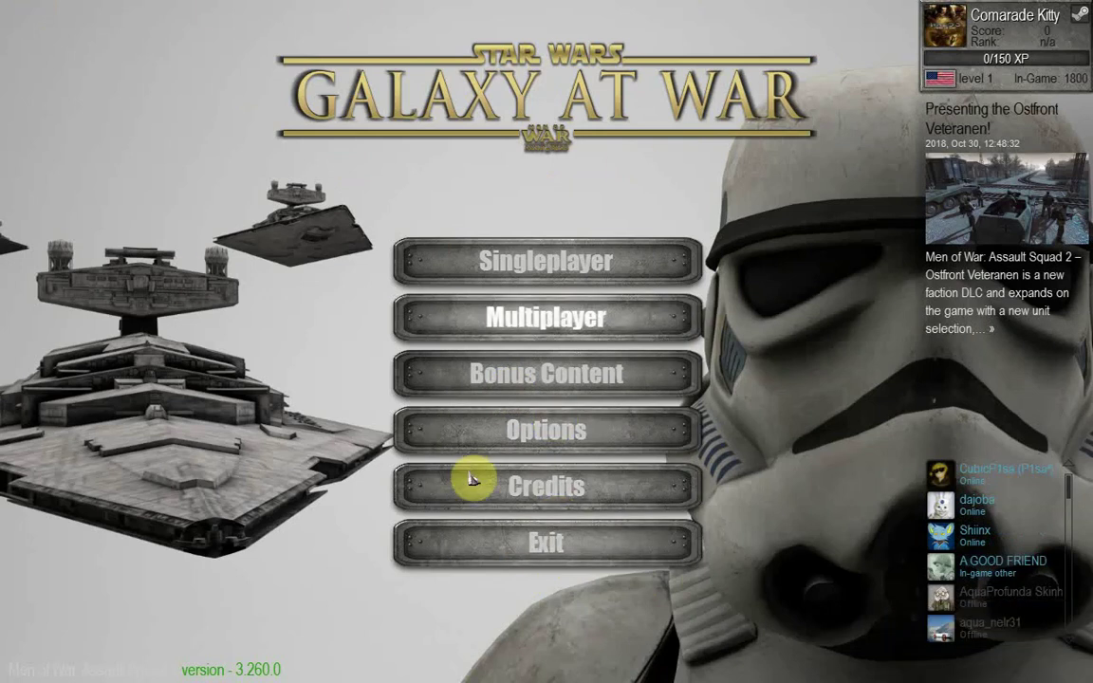
left_click(469, 429)
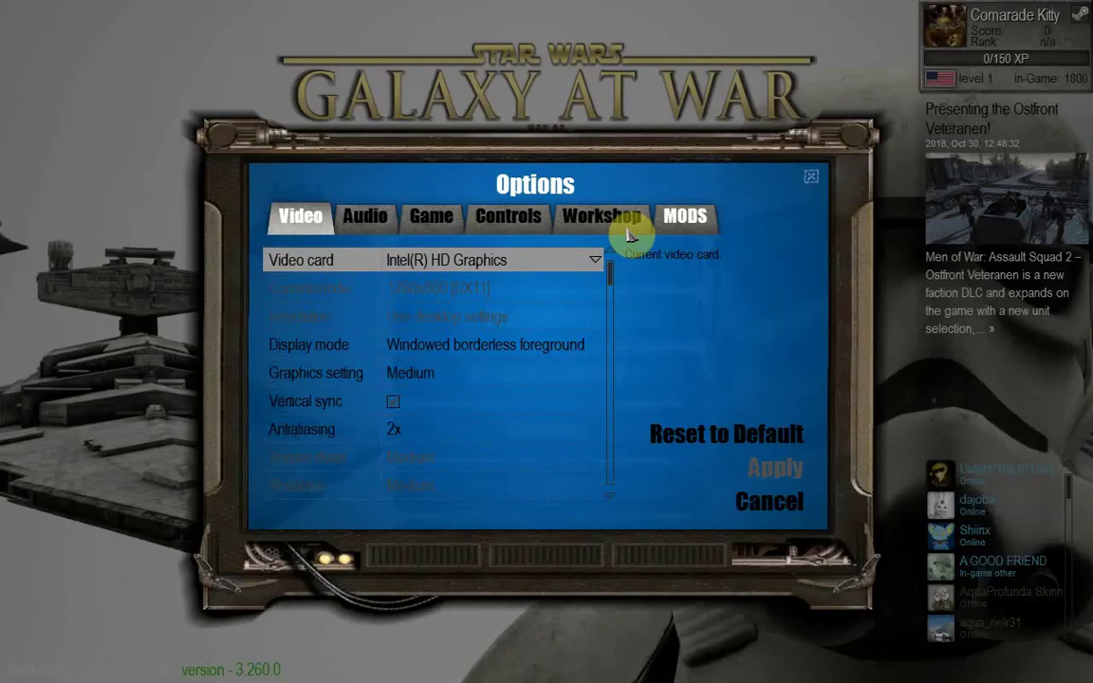
left_click(611, 225)
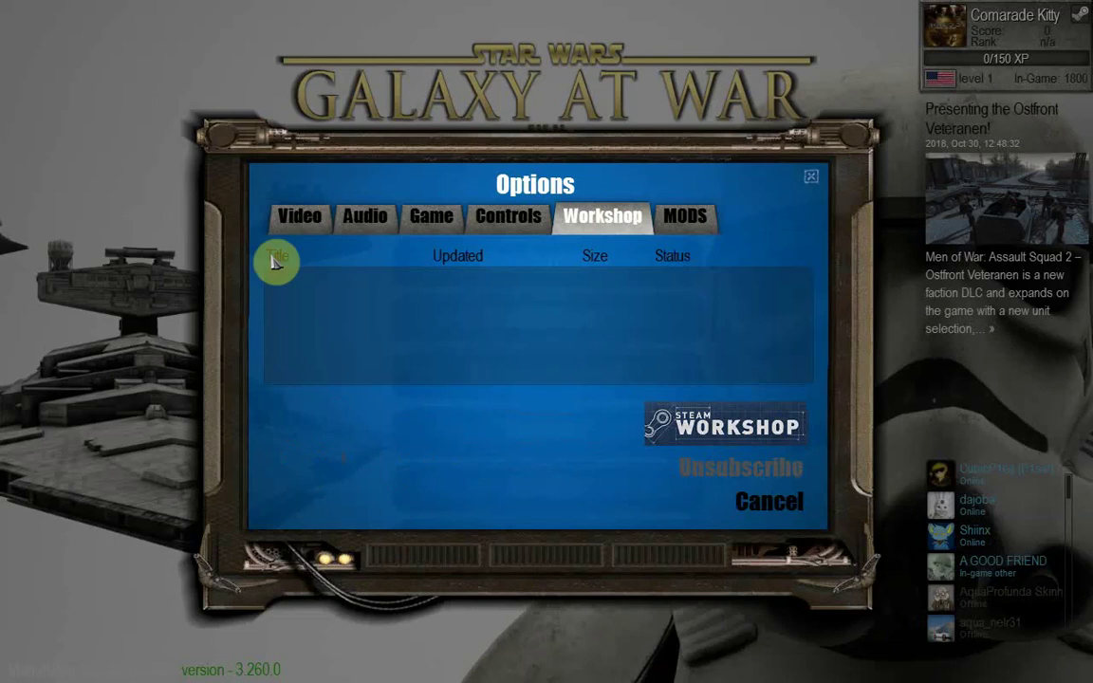
left_click(682, 218)
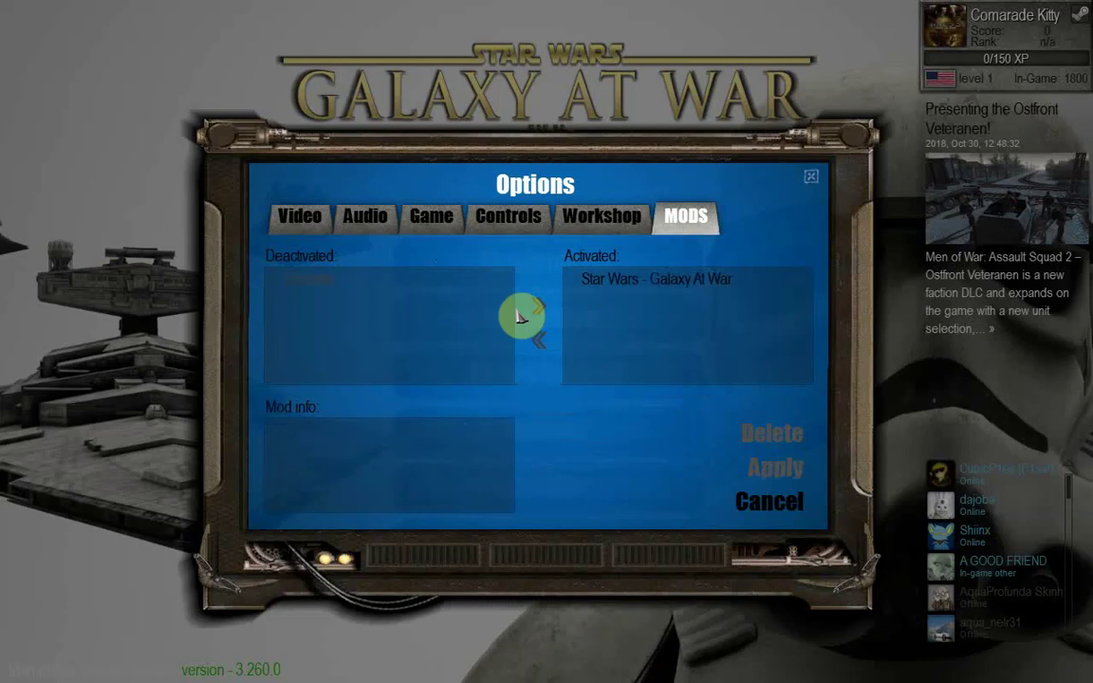
left_click(612, 283)
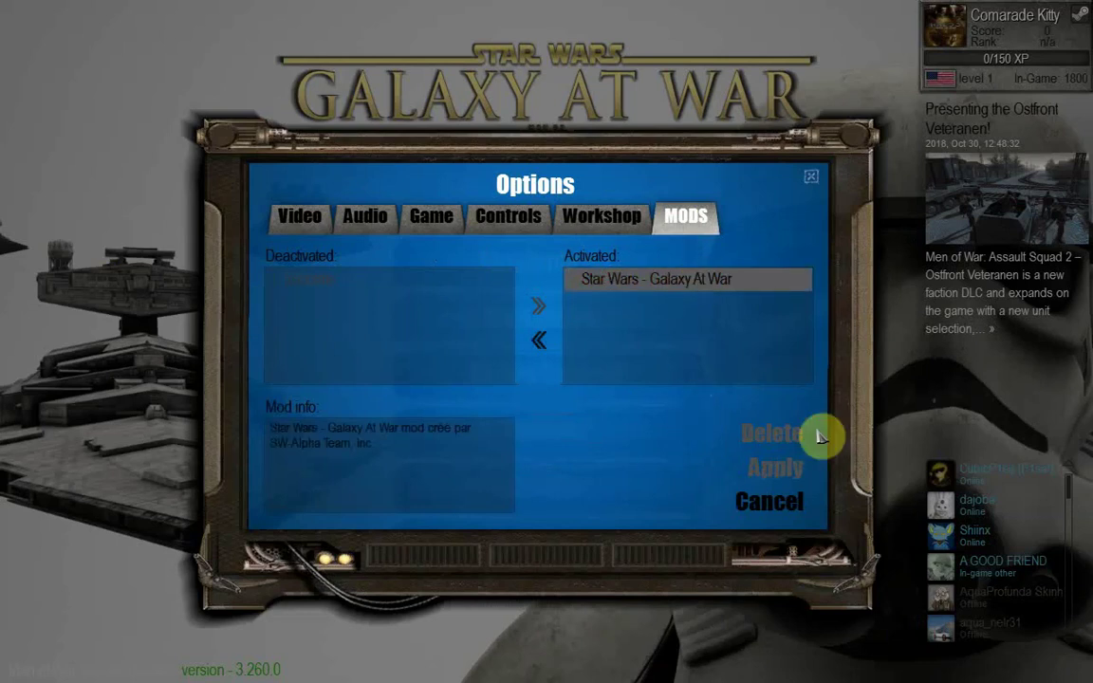
left_click(767, 503)
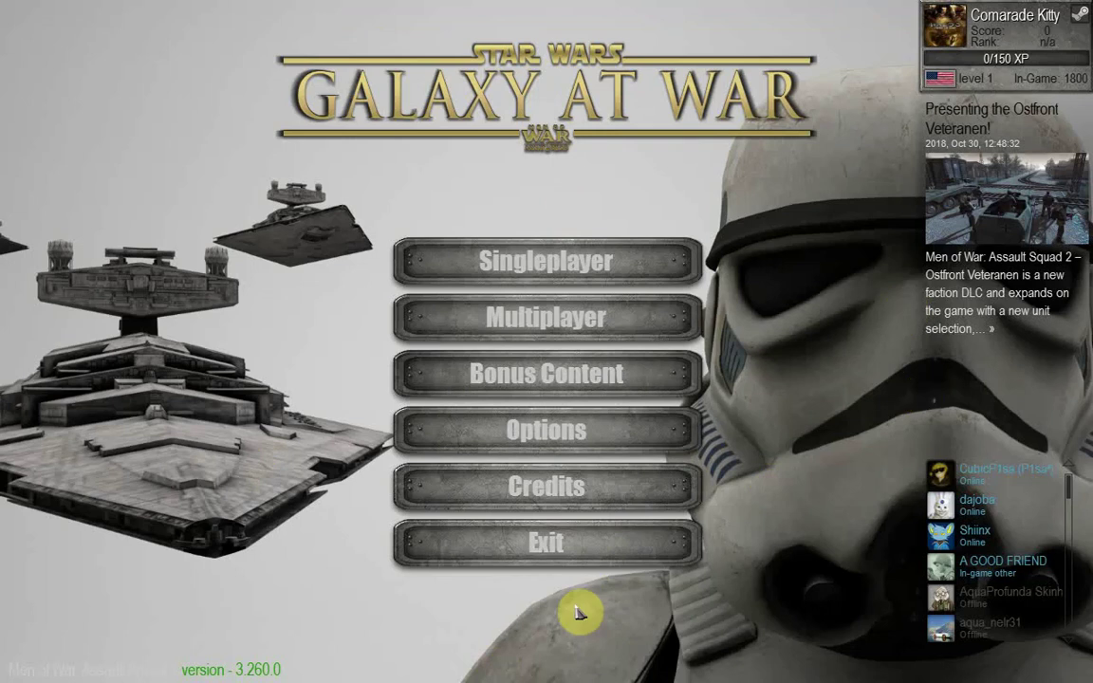
Exit the game, confirming with OK, and bring up its Steam launch options again
left_click(563, 543)
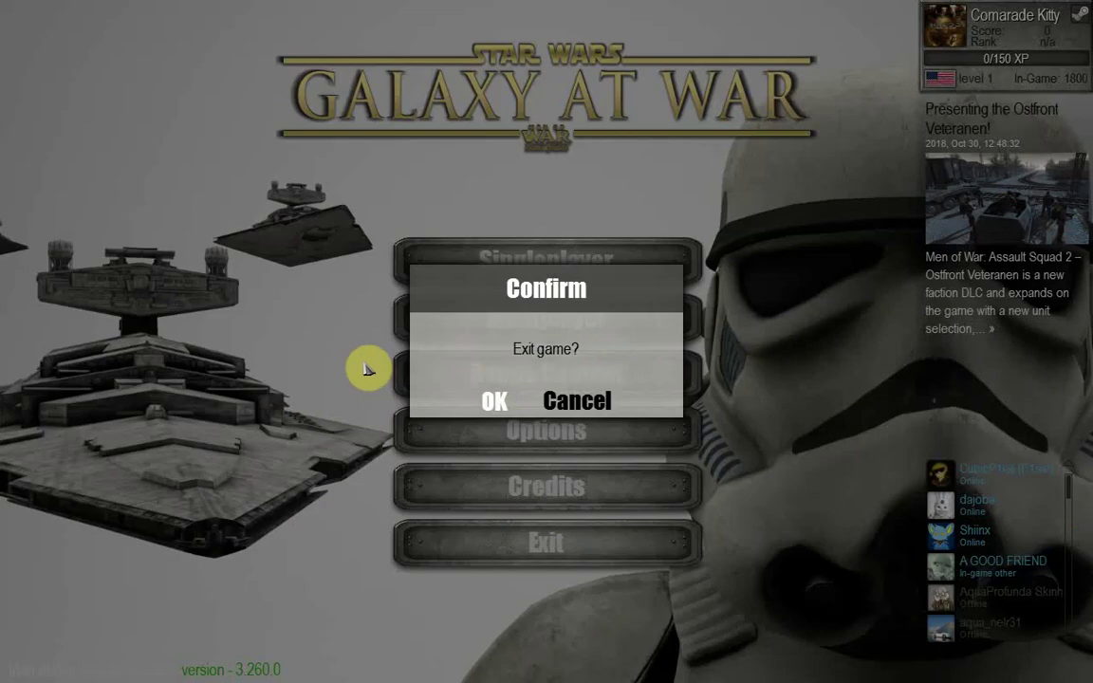
key("Return")
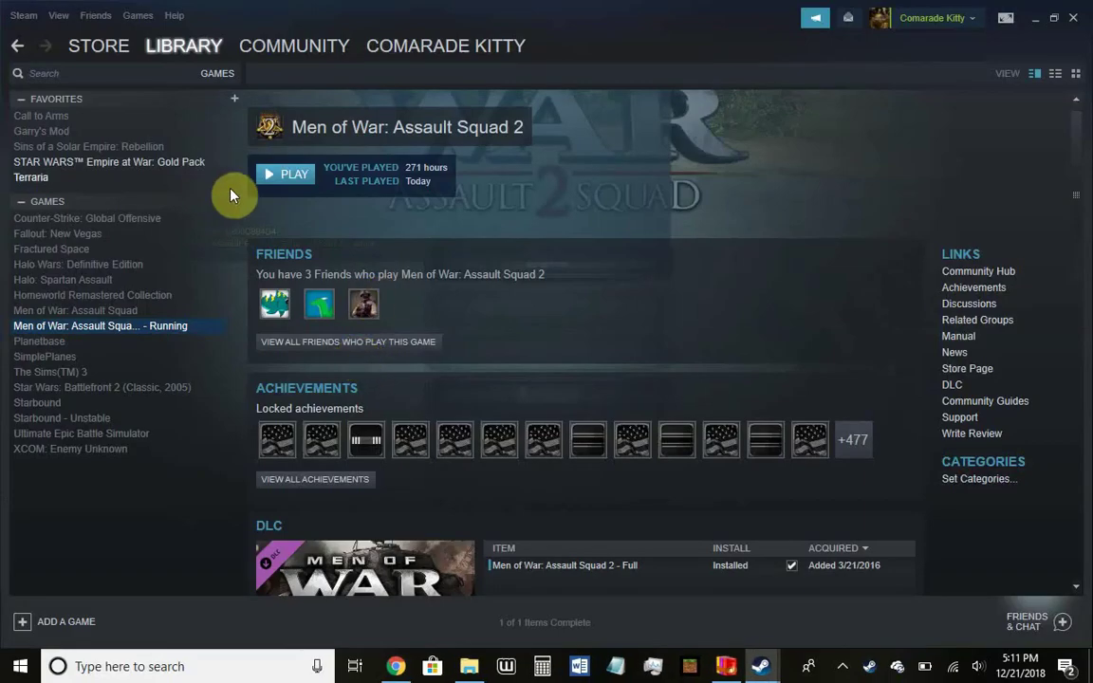
left_click(273, 175)
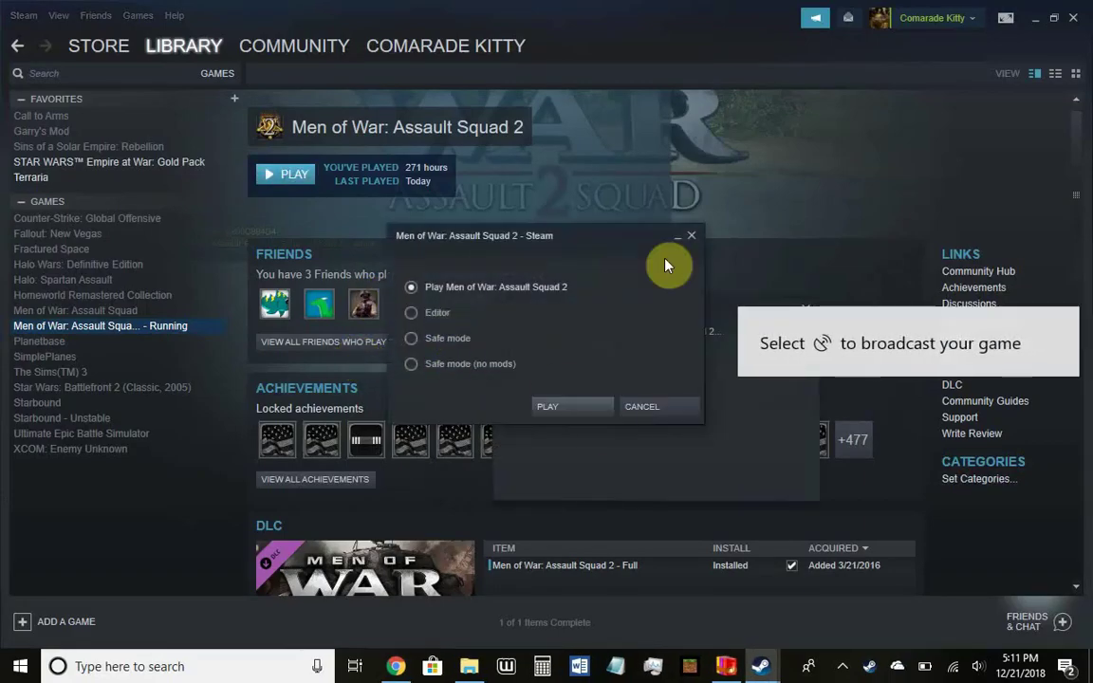